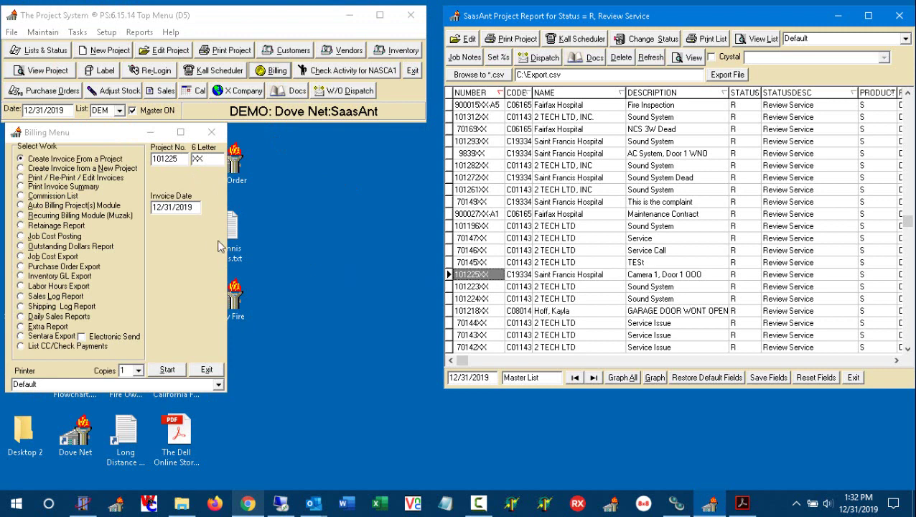
Start an invoice from the selected Saint Francis Hospital project and continue through its heading and line items to the invoice summary.
left_click(168, 370)
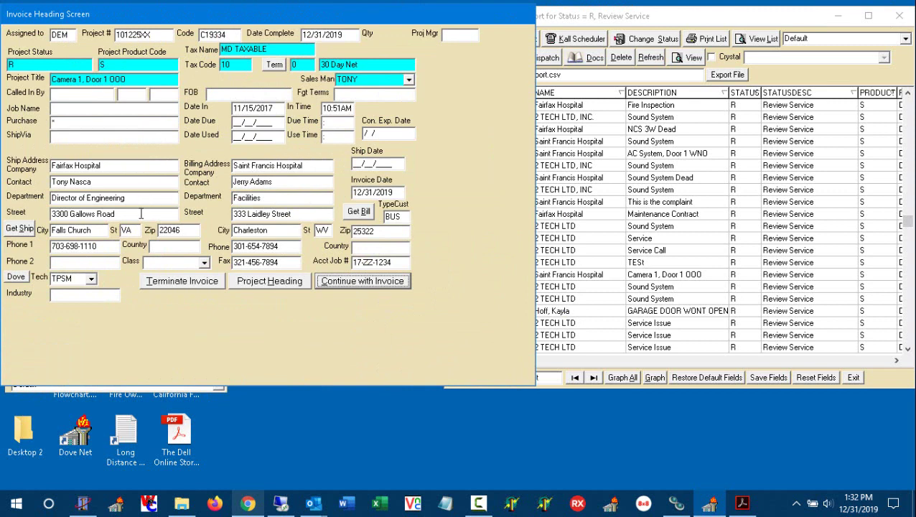
left_click(359, 281)
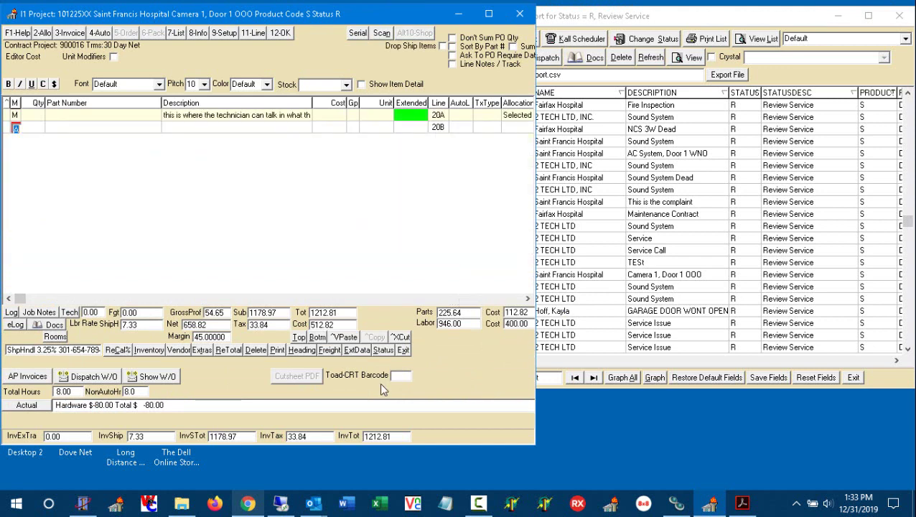
left_click(407, 435)
left_click(403, 350)
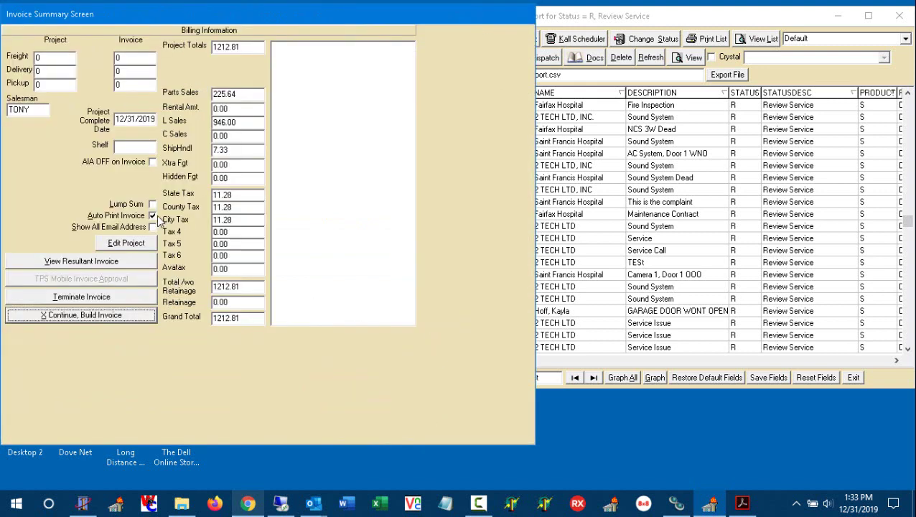
Turn off Auto Print Invoice and build the invoice, committing the project status as D Completed Projects.
left_click(153, 216)
left_click(143, 317)
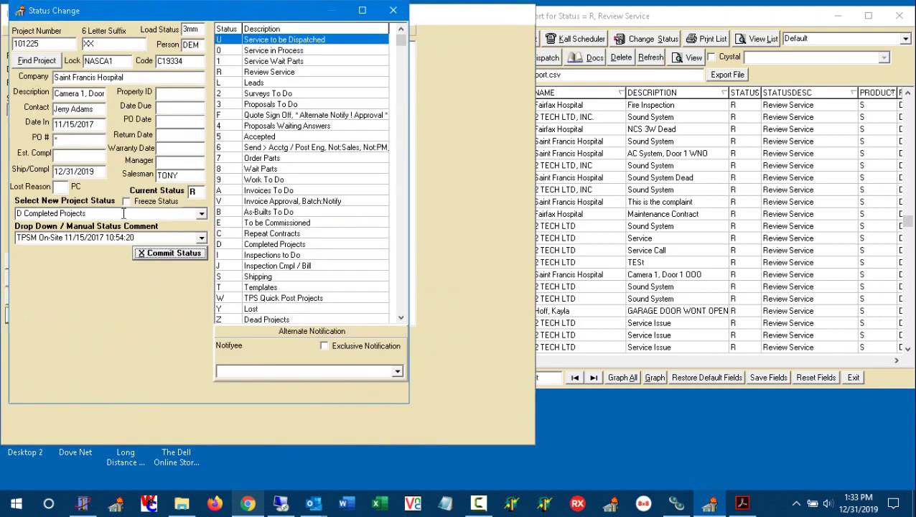
left_click(152, 255)
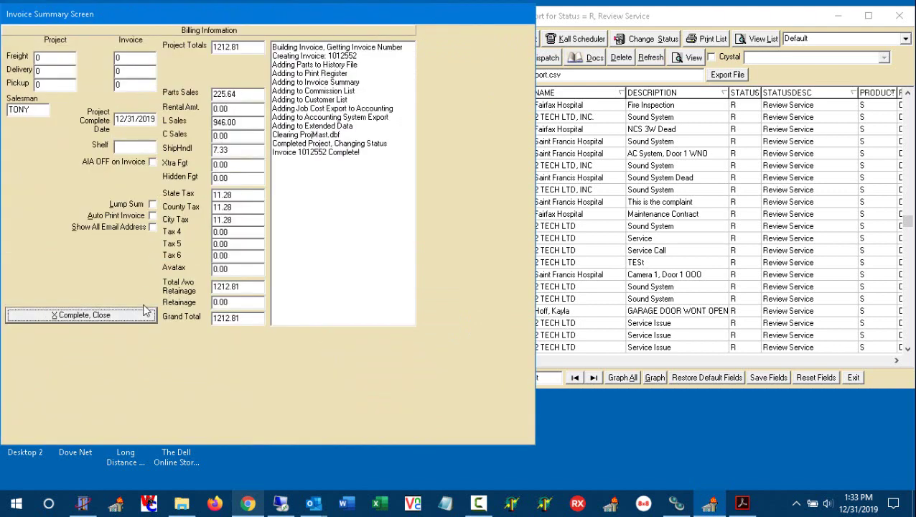
left_click(142, 318)
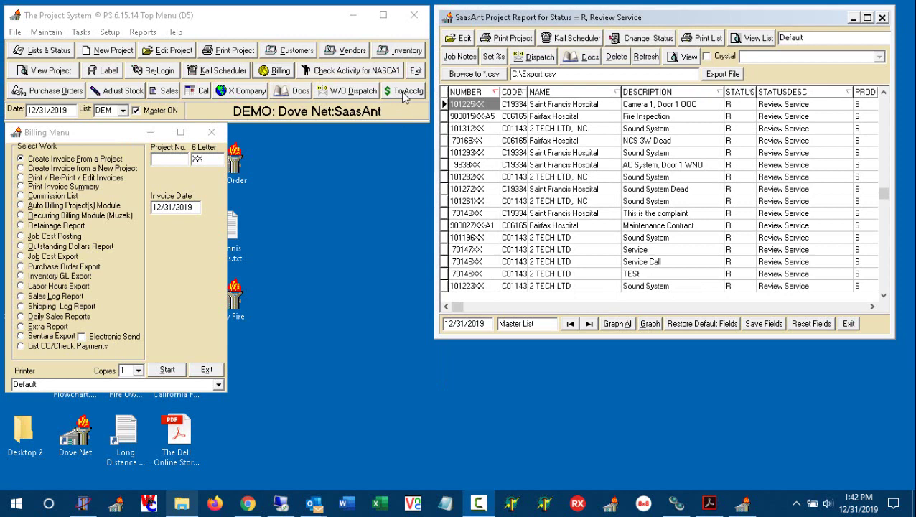
Send the completed billing to accounting and check the exported QBO-SaasAnt files in the Projectw folder.
left_click(404, 97)
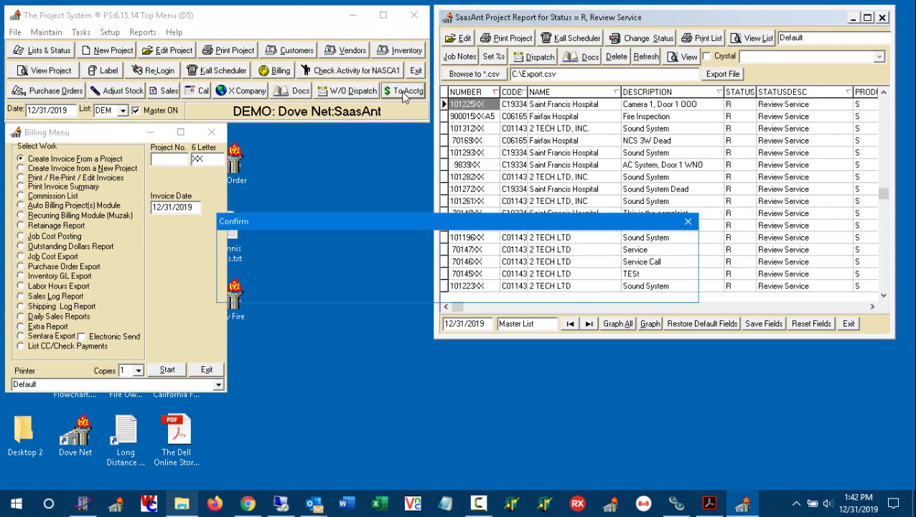
left_click(429, 284)
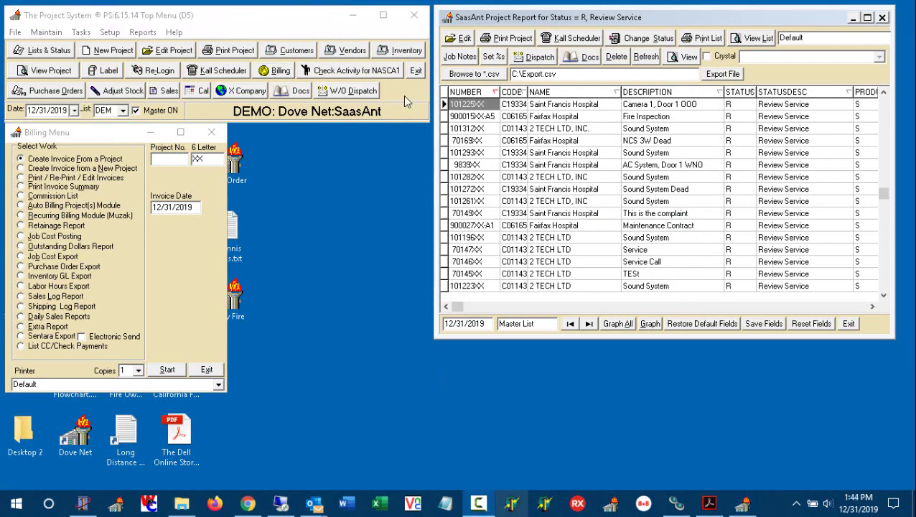
left_click(182, 503)
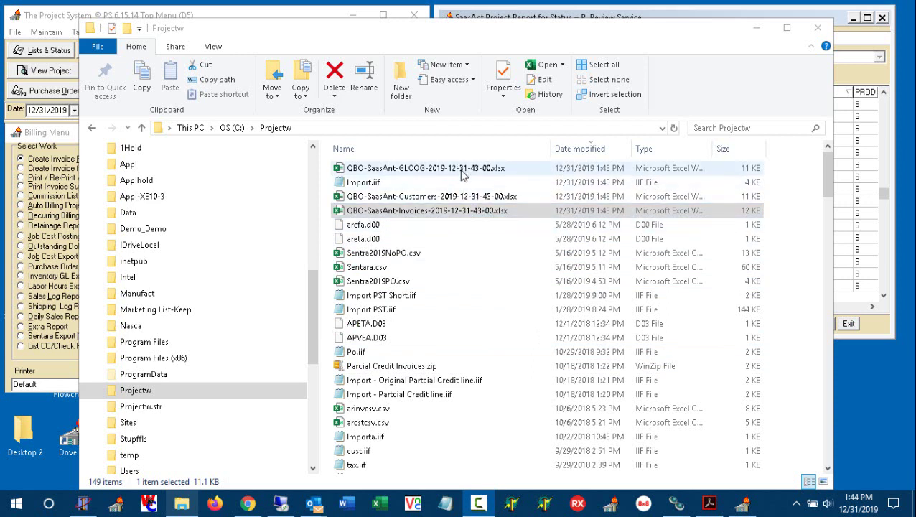
left_click(755, 28)
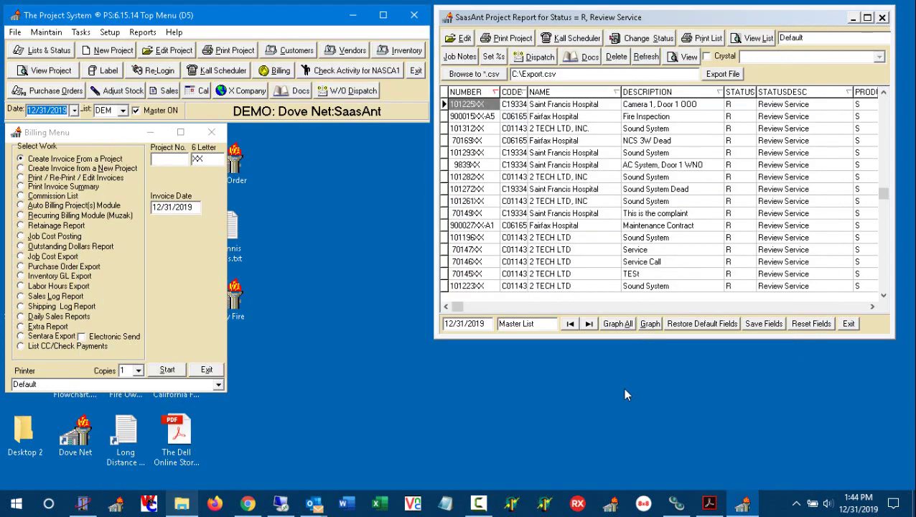
left_click(248, 506)
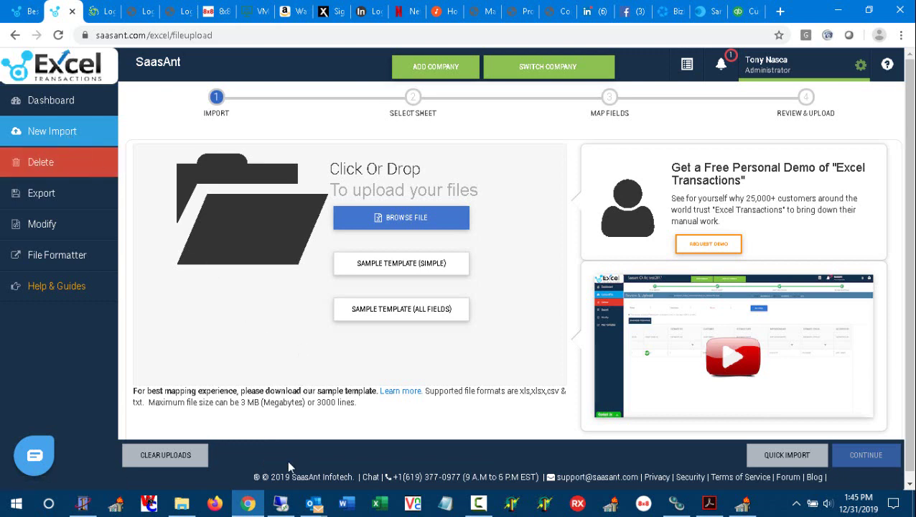
left_click(182, 505)
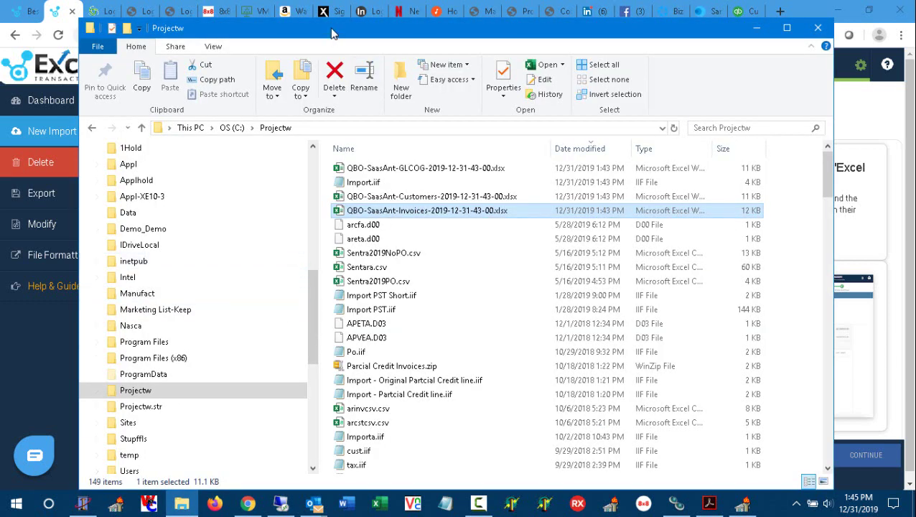
left_click_drag(331, 32, 804, 203)
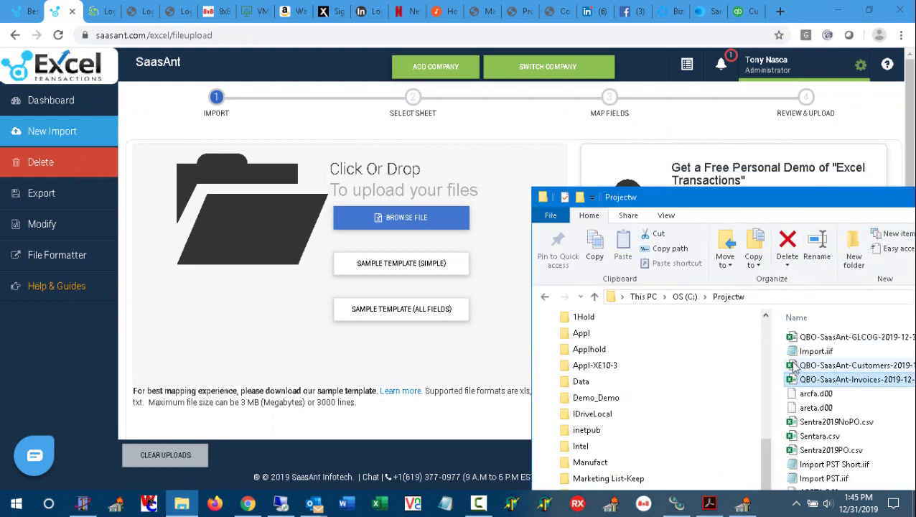
left_click_drag(794, 368, 272, 323)
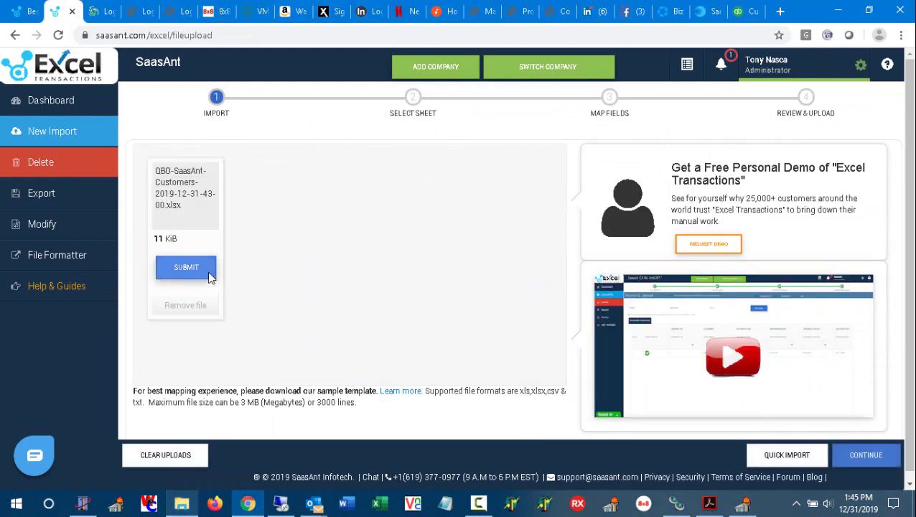
left_click(185, 268)
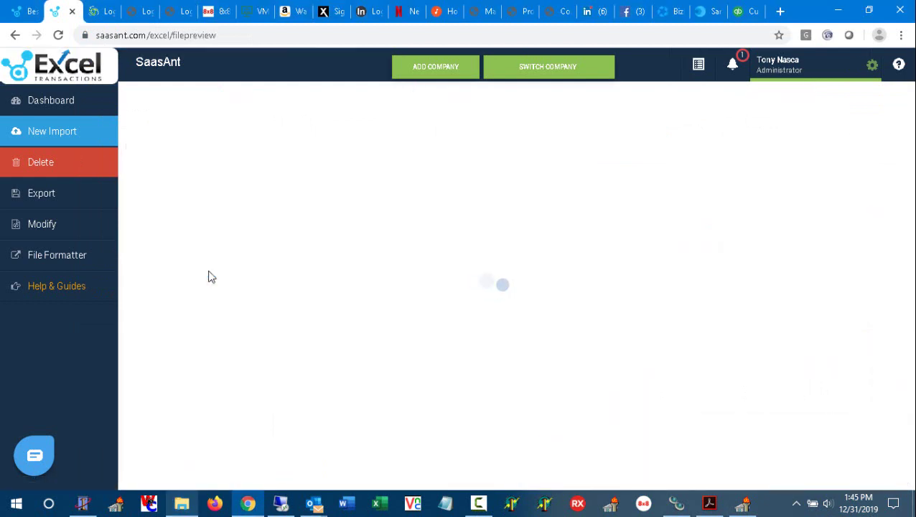
Assign the Customers sheet to the QuickBooks Customers entity and upload it with the Simple Mapping.
left_click(522, 269)
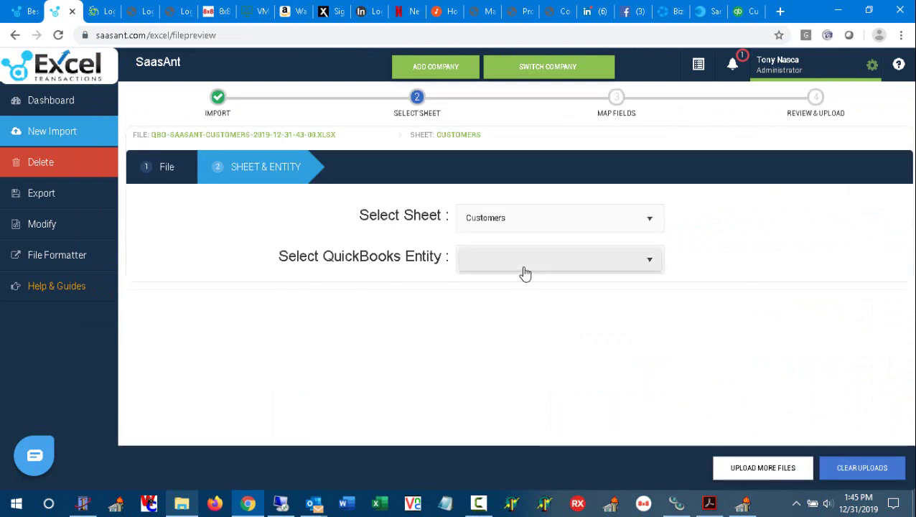
left_click_drag(653, 381, 661, 439)
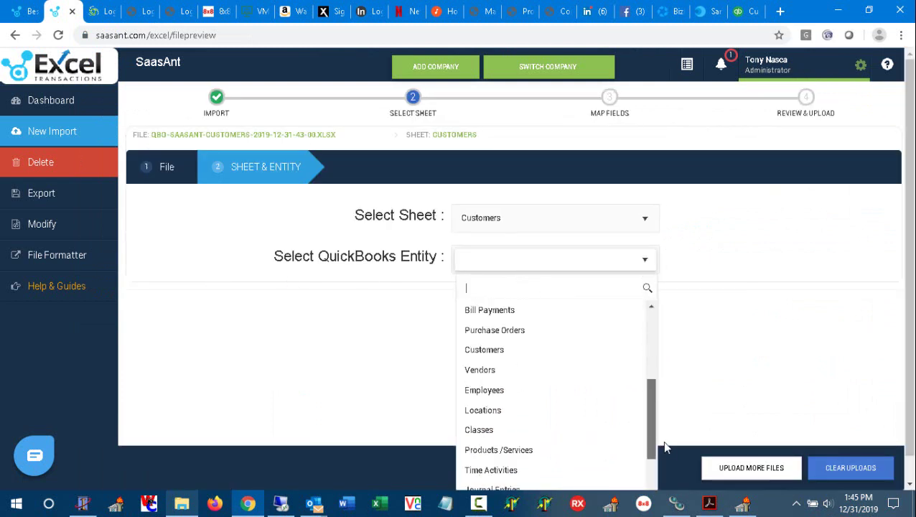
left_click(522, 353)
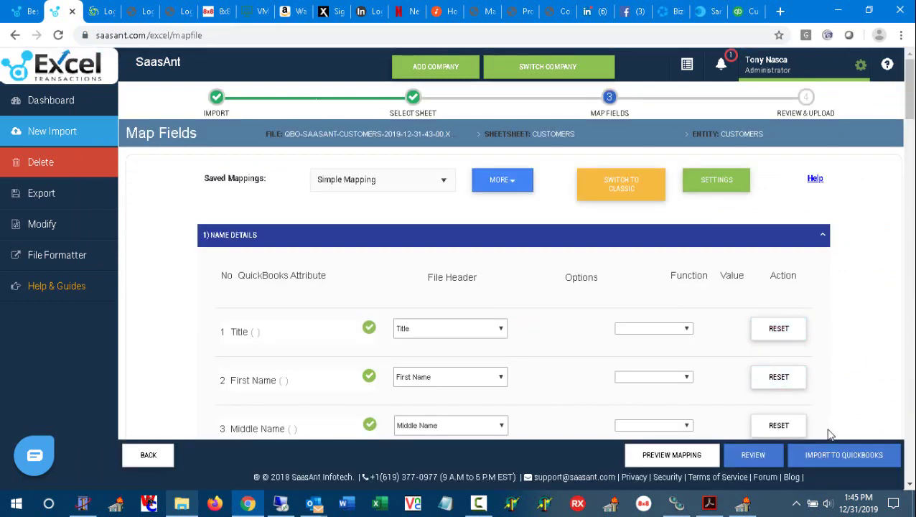
left_click(855, 461)
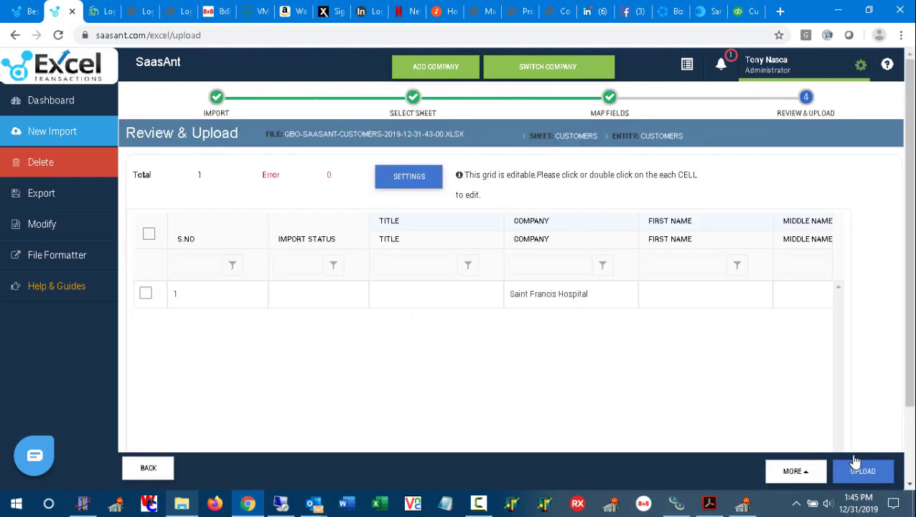
left_click(855, 461)
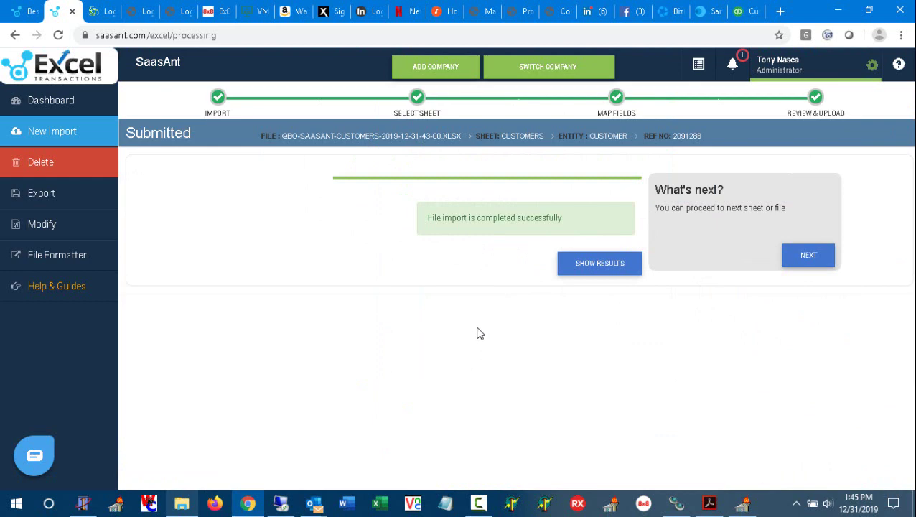
left_click(183, 508)
left_click_drag(793, 380, 258, 361)
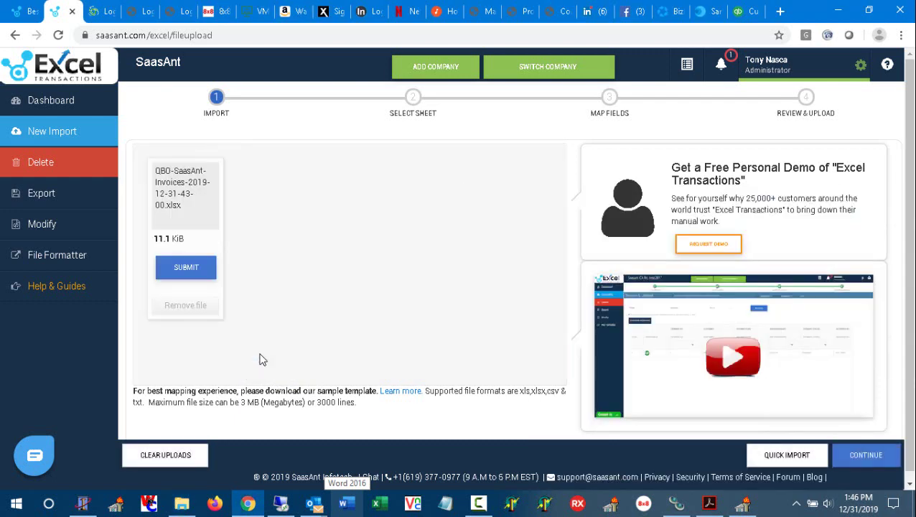
left_click(192, 270)
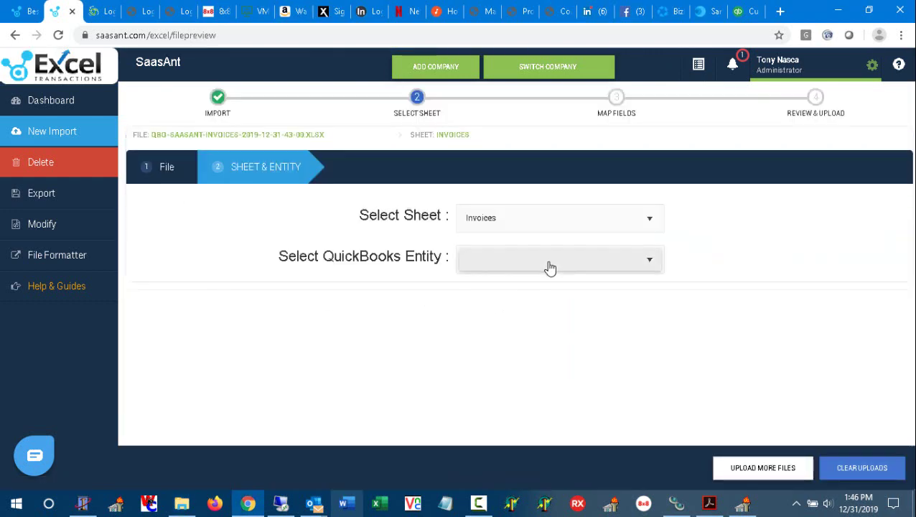
Assign the Invoices sheet to the Invoice entity, import it to QuickBooks with Auto Default Mapping, and proceed to the next file.
left_click(549, 264)
left_click(545, 314)
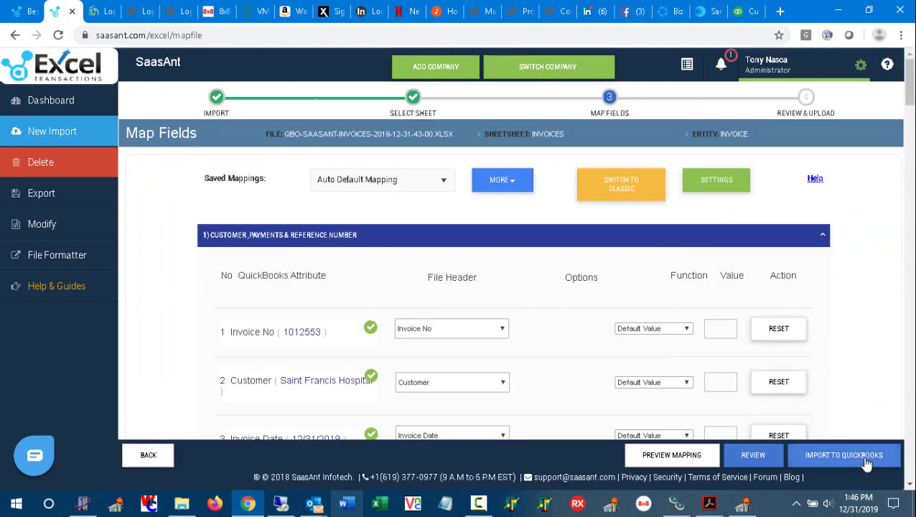
left_click(864, 462)
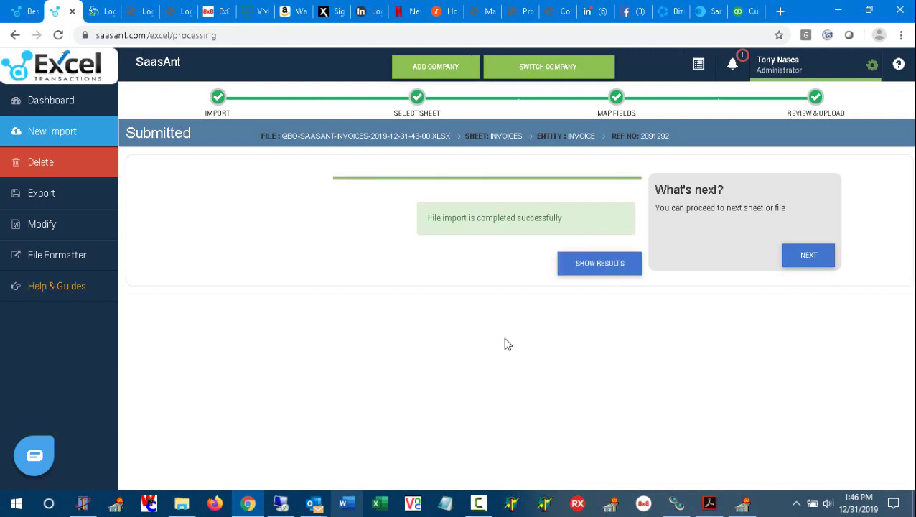
left_click(800, 257)
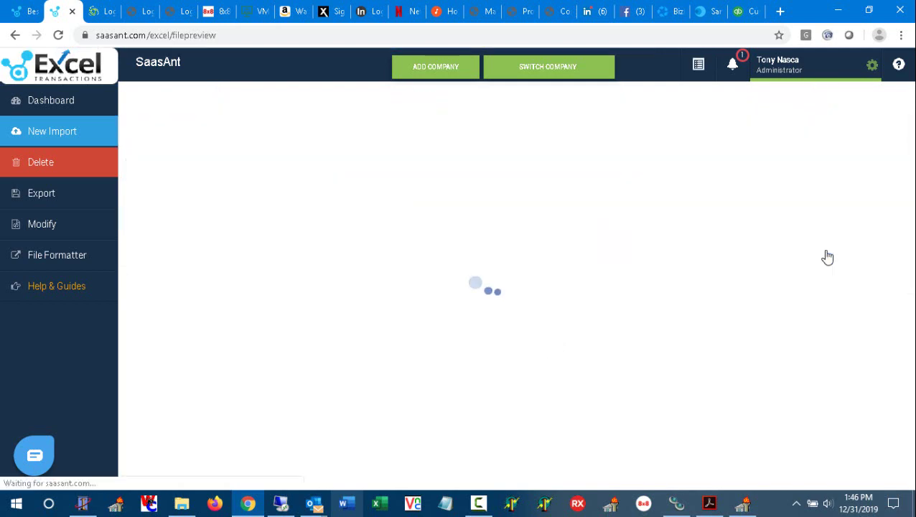
left_click(181, 503)
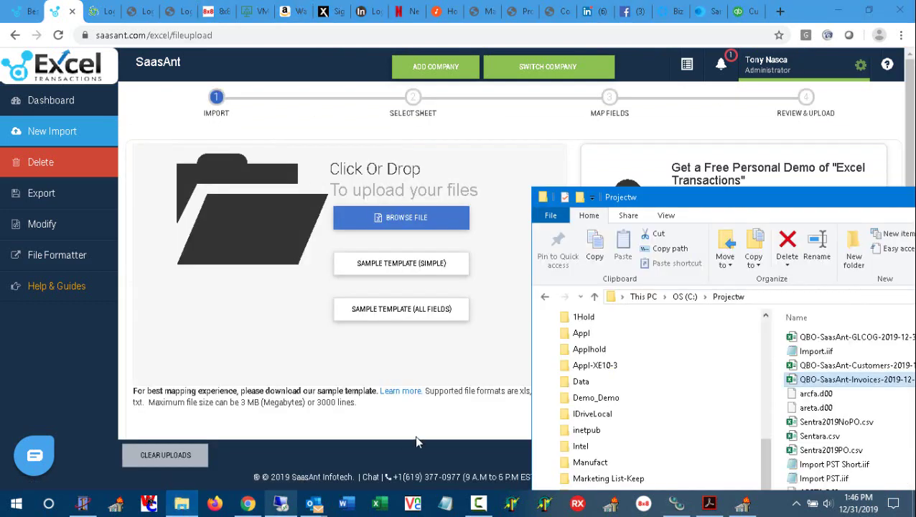
left_click(788, 342)
left_click_drag(788, 342, 224, 337)
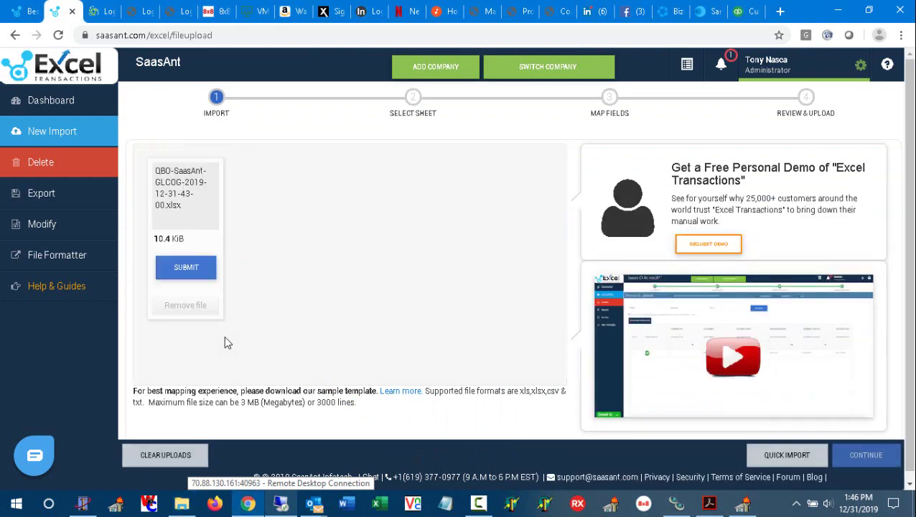
left_click(205, 274)
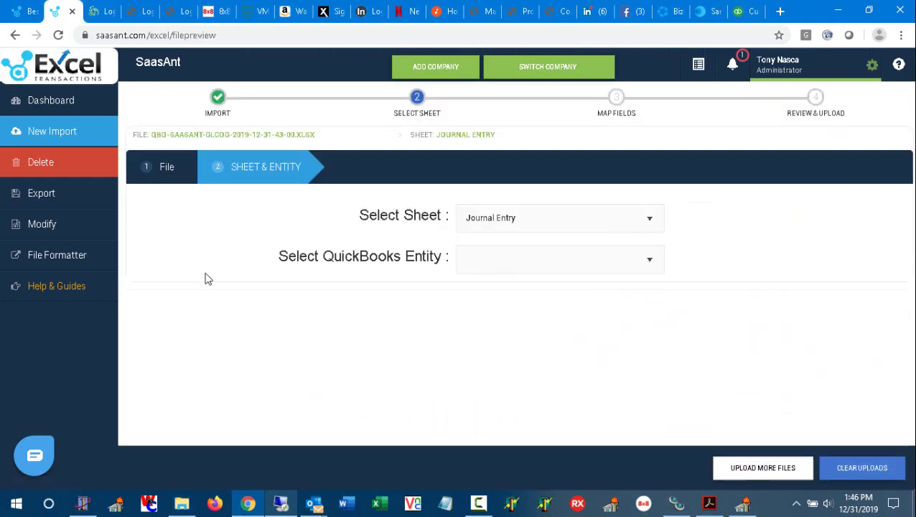
Assign the Journal Entry sheet to the Journal Entries entity and import it to QuickBooks with the Simple Mapping.
left_click(512, 277)
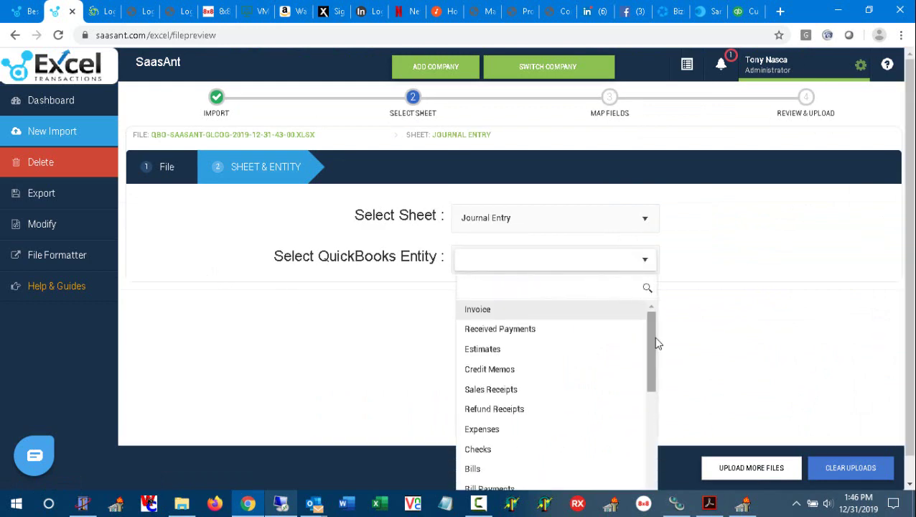
left_click_drag(655, 341, 652, 437)
left_click(605, 422)
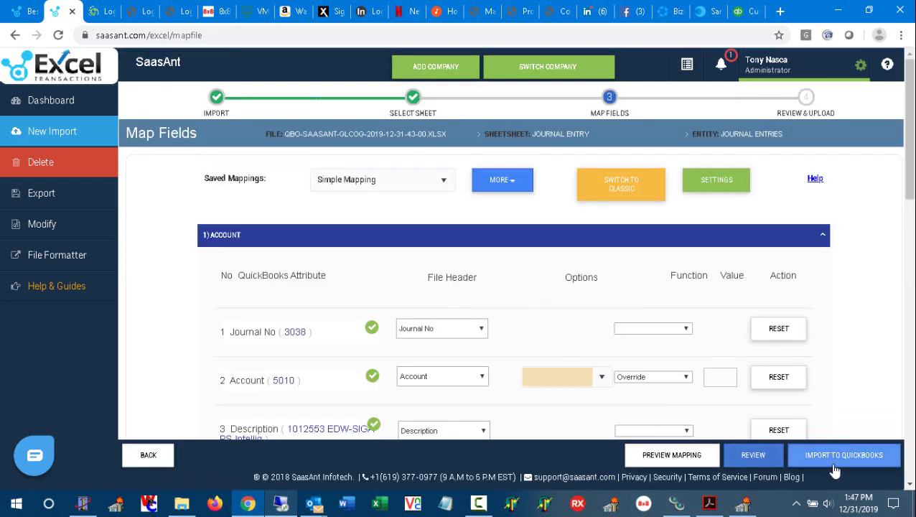
left_click(833, 459)
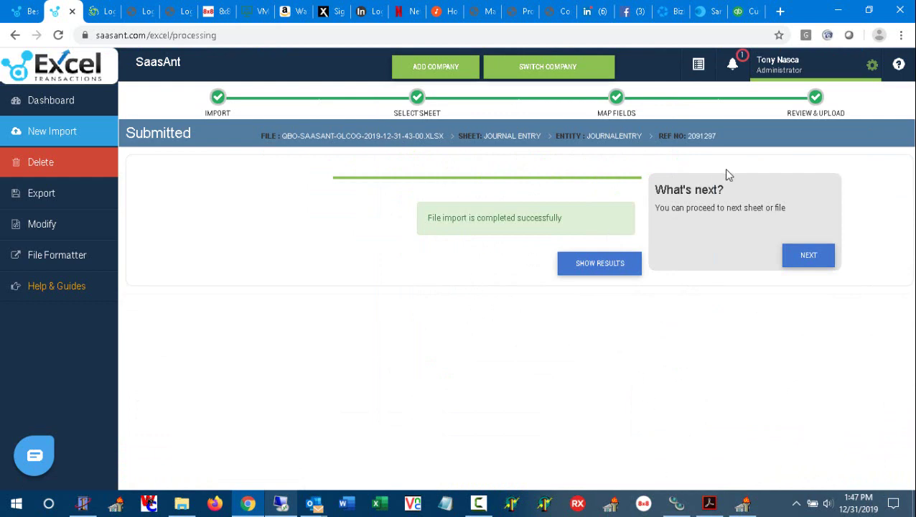
Switch to QuickBooks Online and review the transaction list of the Saint Francis Hospital customer.
left_click(743, 21)
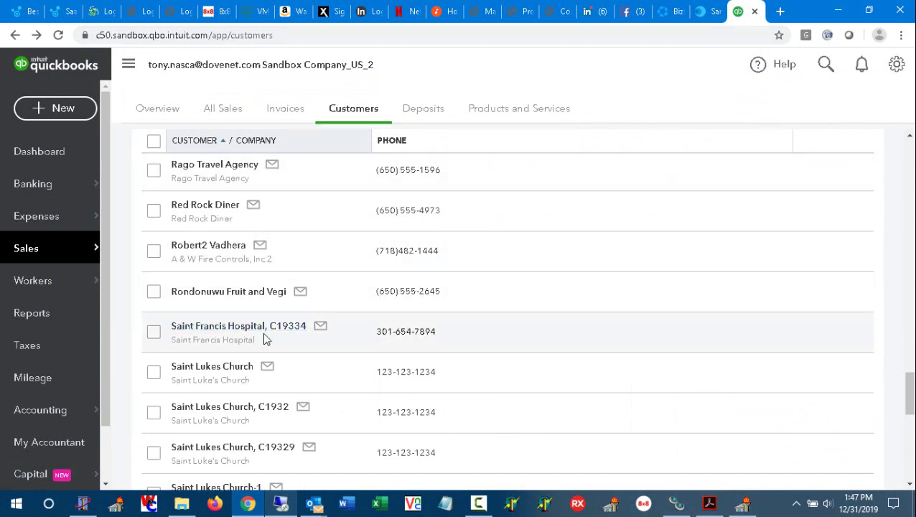
mouse_move(71, 256)
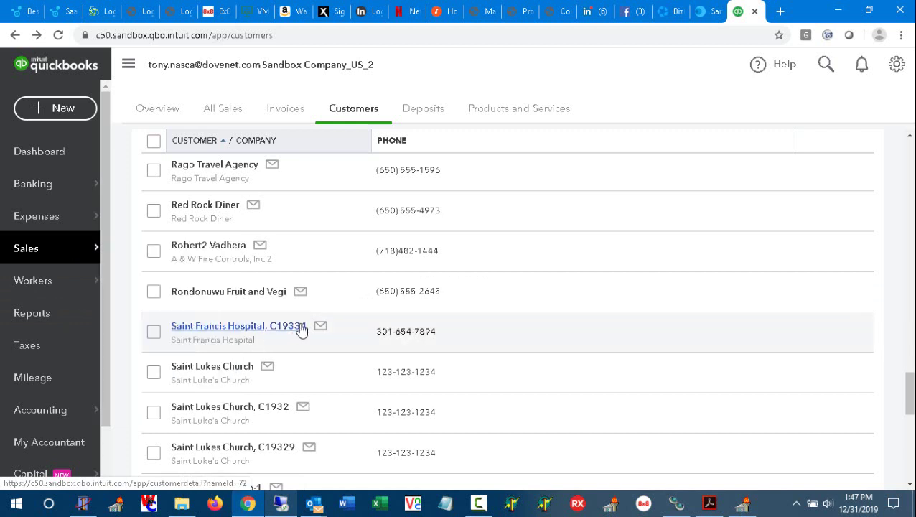
left_click(235, 328)
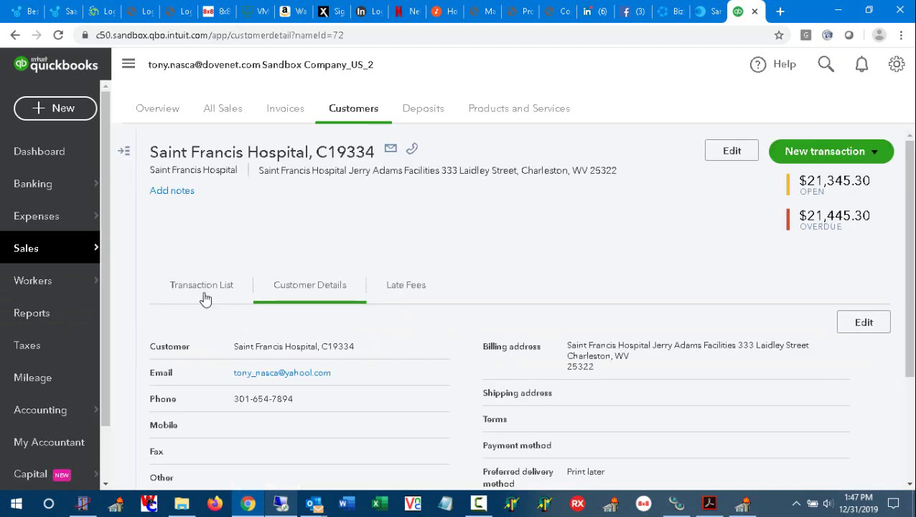
left_click(205, 297)
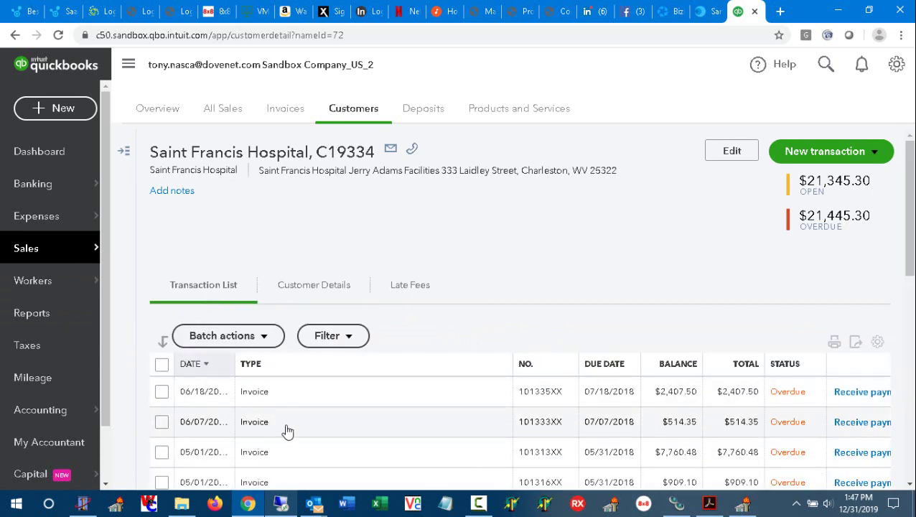
Switch to Adobe Acrobat to view the Project Tracking System flowchart in 1Diagram - Flowchart.pdf.
left_click(710, 504)
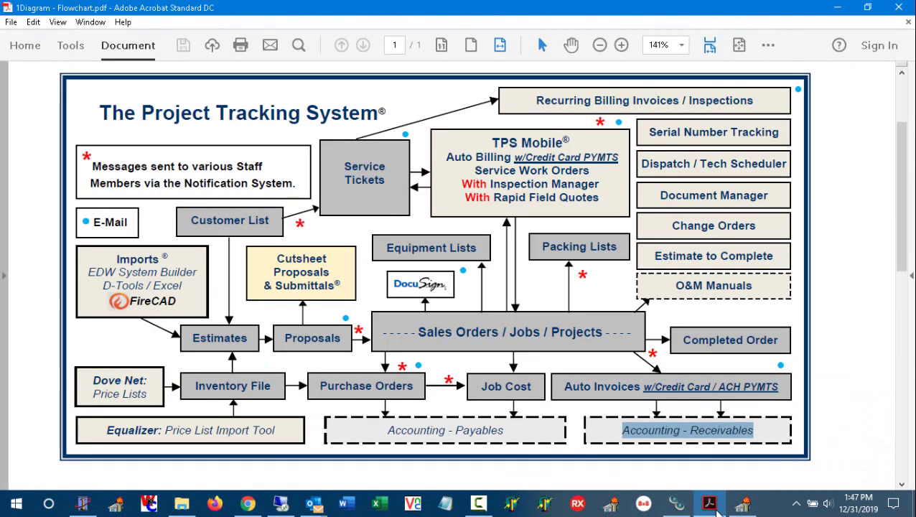